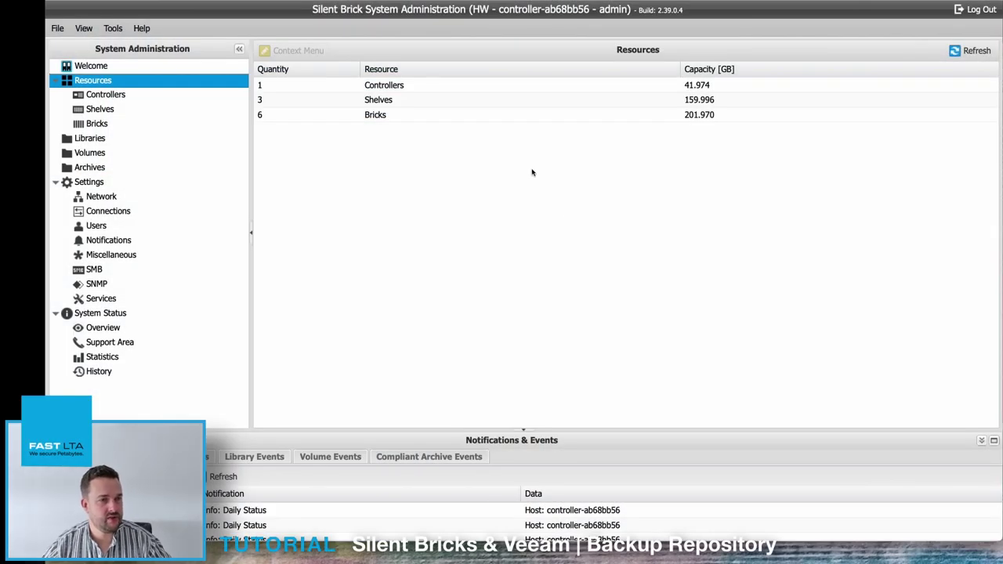
# - Switch to the Volumes page, which shows an empty volume list
pyautogui.click(97, 156)
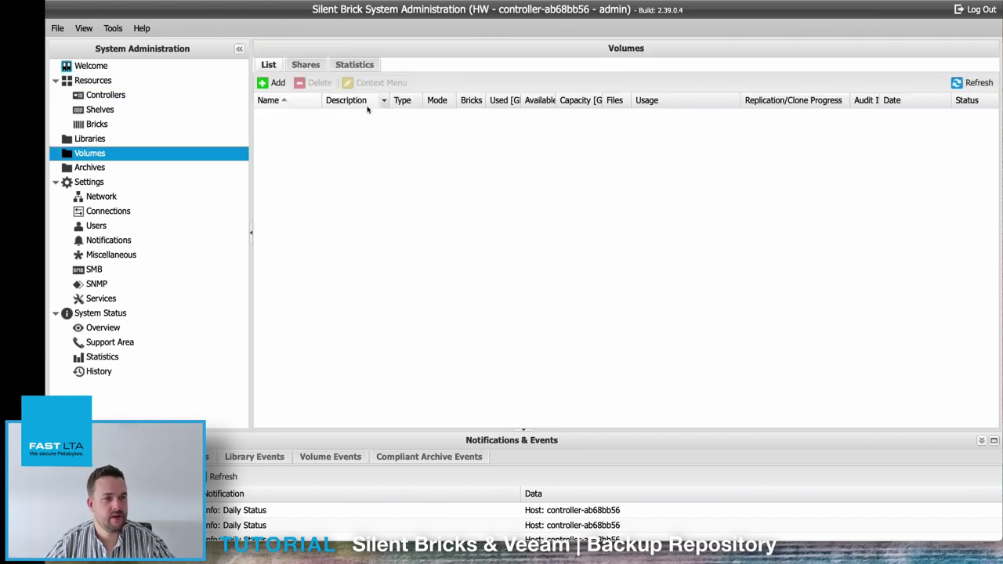
# - Define a new volume VeeamRepository as SNAS with Triple Parity and compression disabled
pyautogui.click(277, 85)
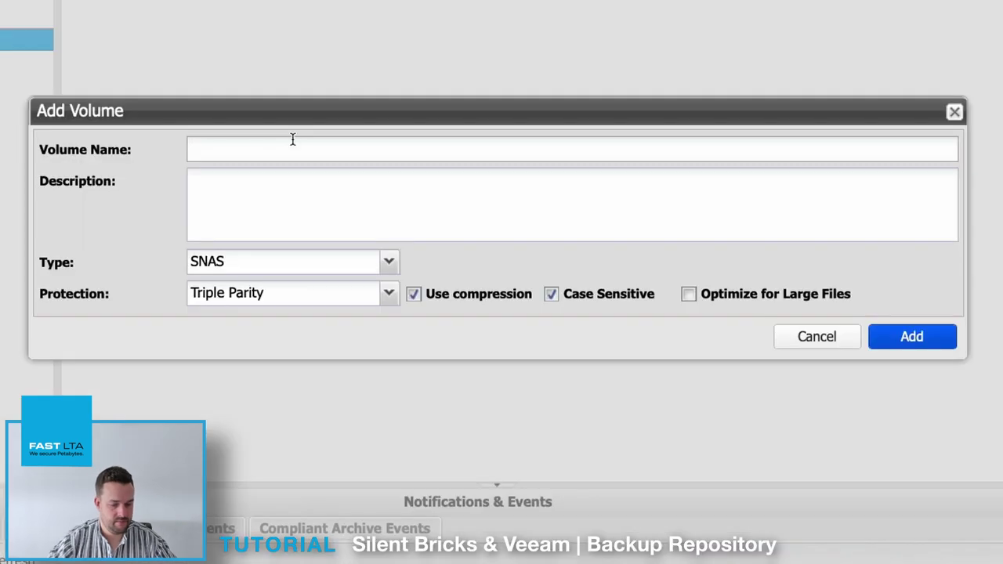
pyautogui.click(292, 140)
pyautogui.write('VeeamRe')
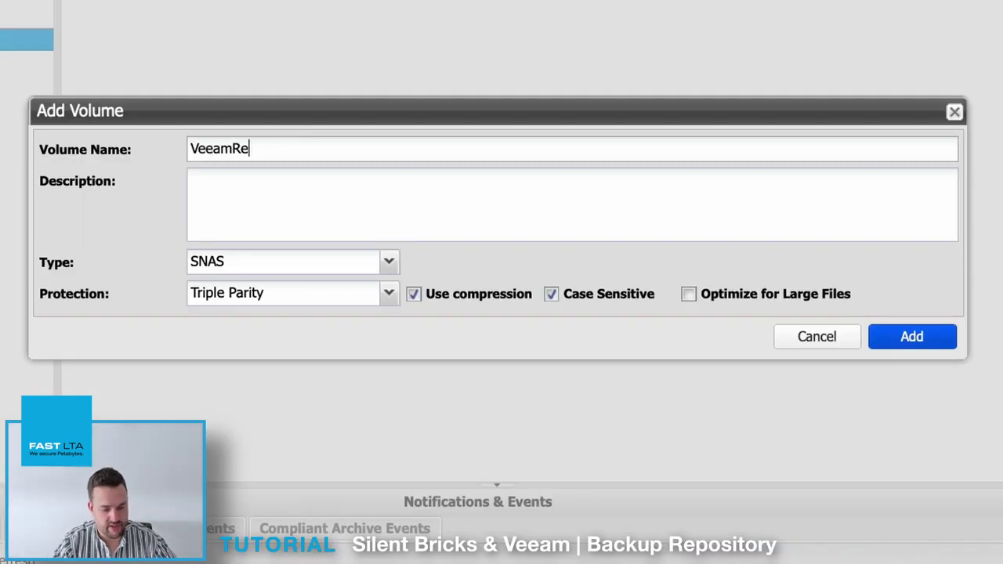
pyautogui.write('pository')
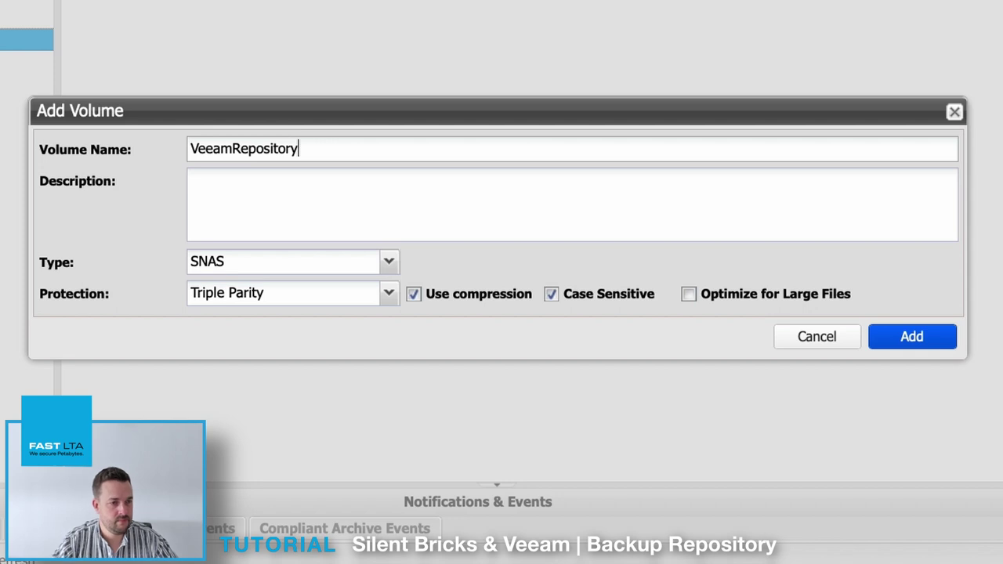
pyautogui.click(389, 262)
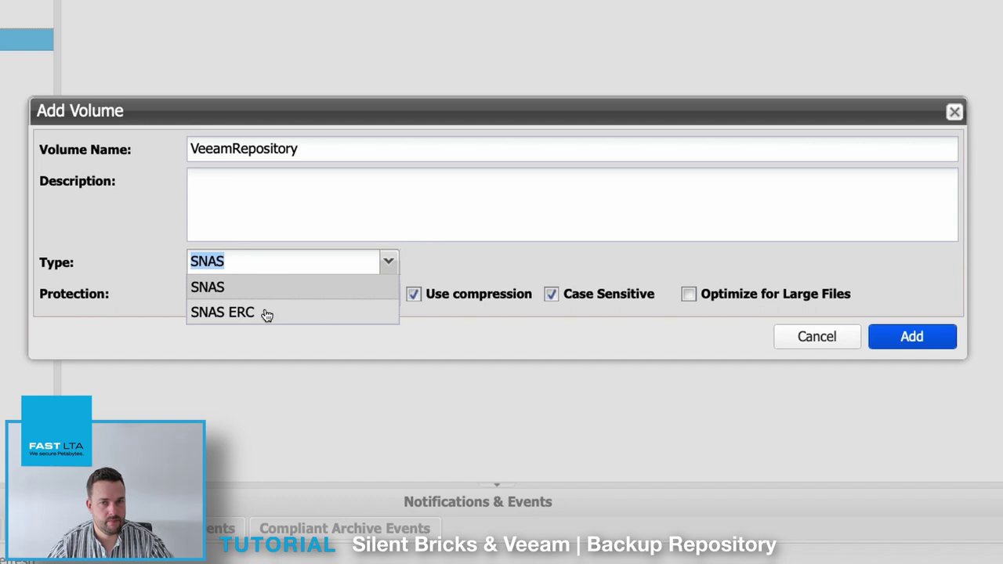
pyautogui.click(242, 289)
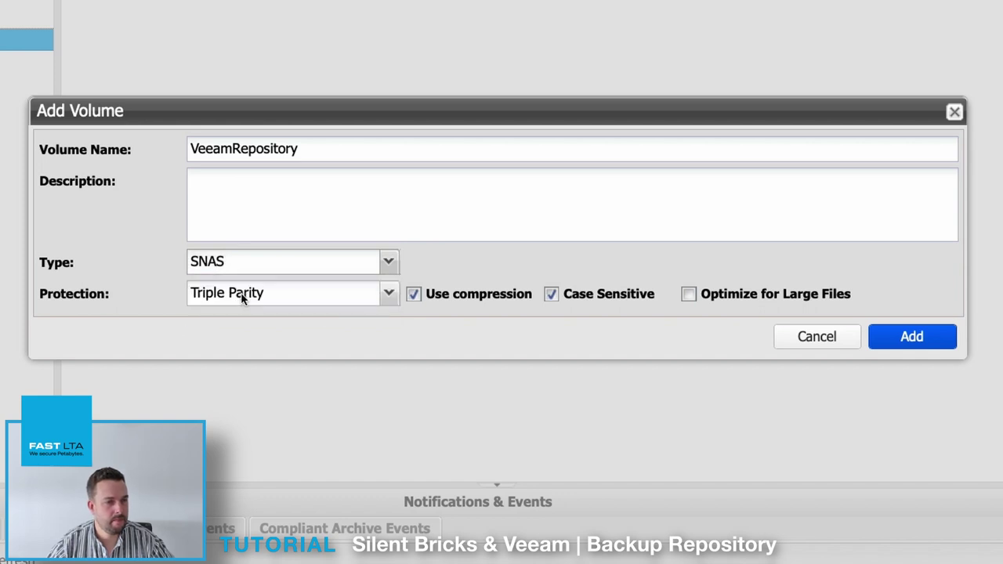
pyautogui.click(389, 293)
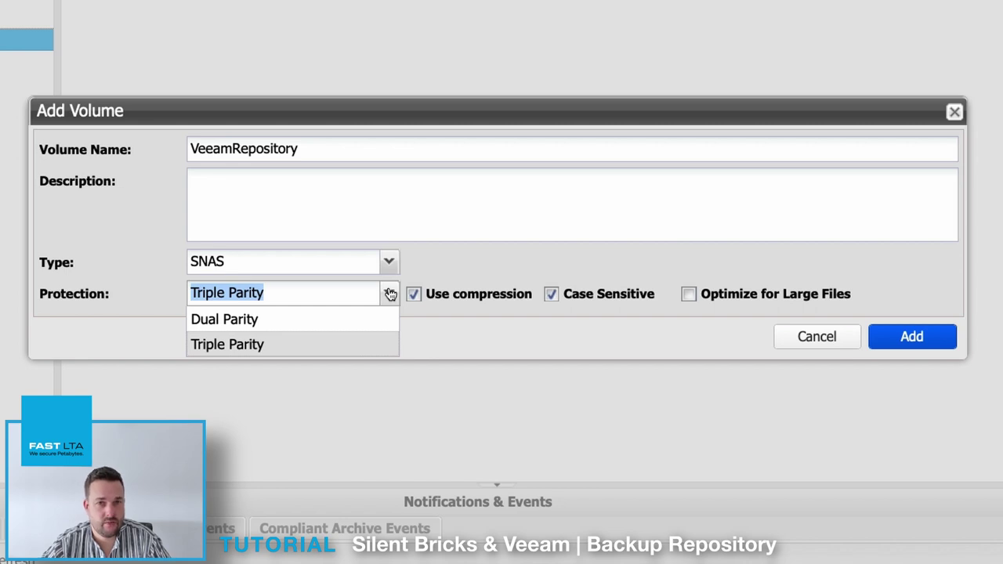
pyautogui.click(318, 353)
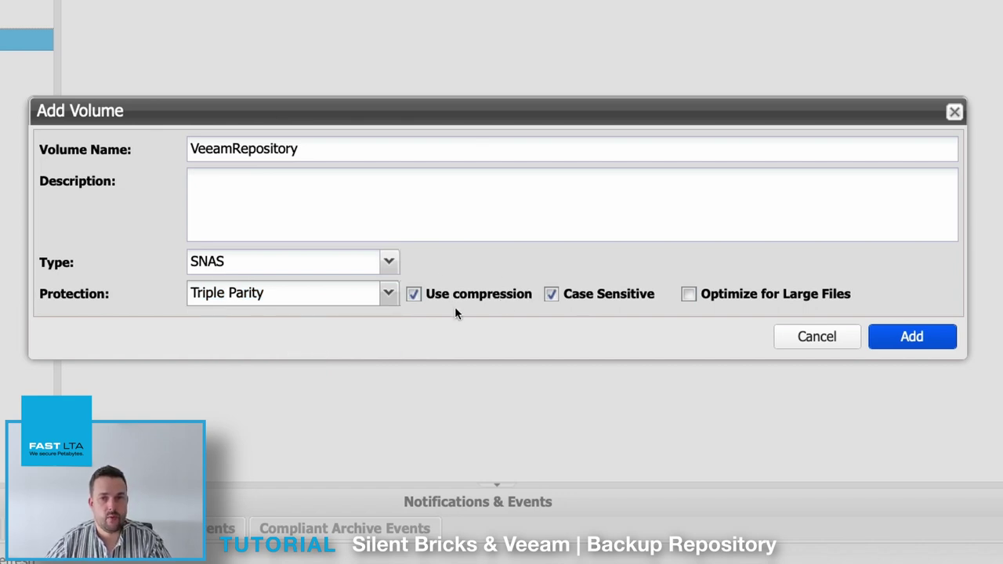
pyautogui.click(413, 294)
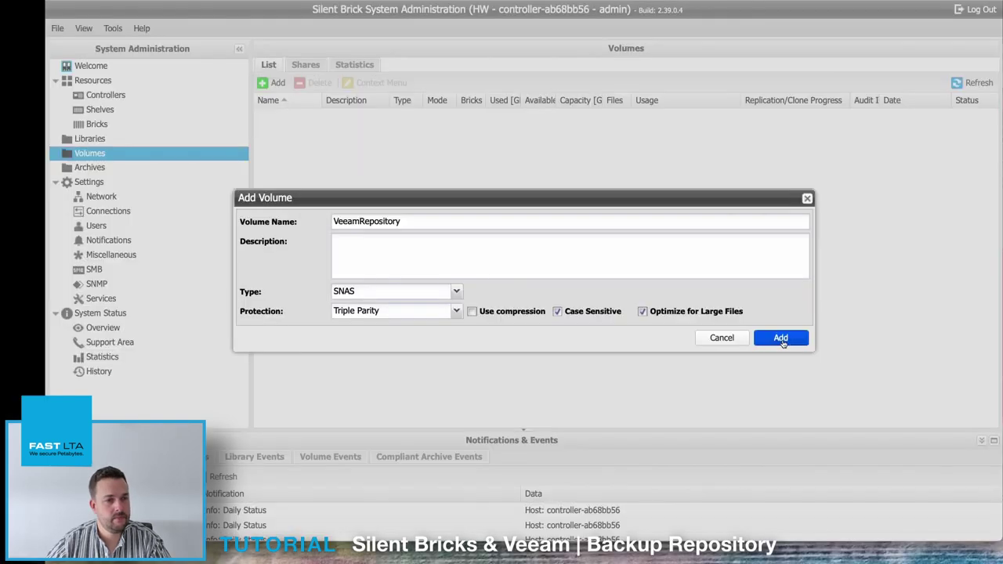
# - Create the VeeamRepository volume and assign bricks B14F148D and B14F1409 to it
pyautogui.click(914, 344)
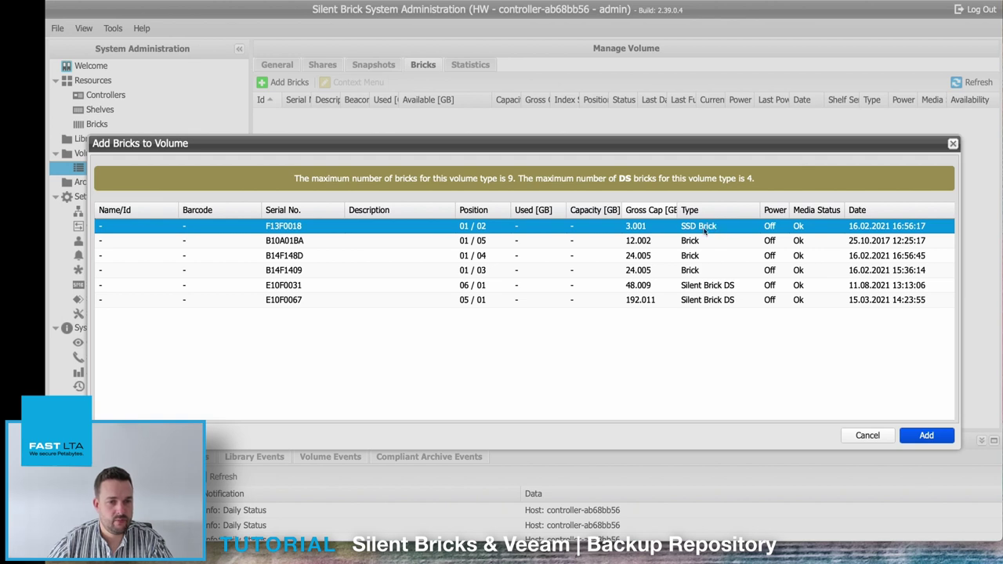
pyautogui.click(703, 243)
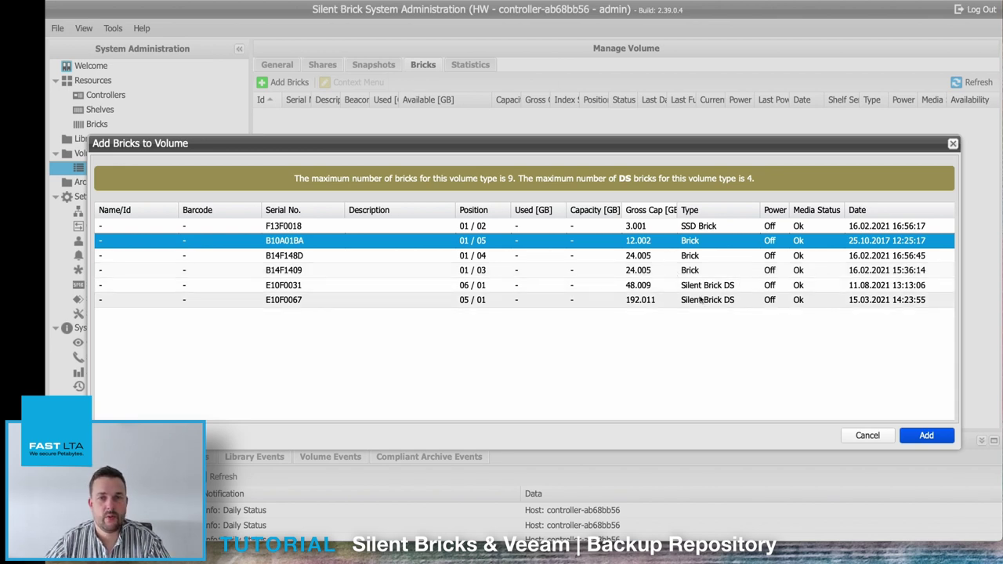
pyautogui.click(701, 258)
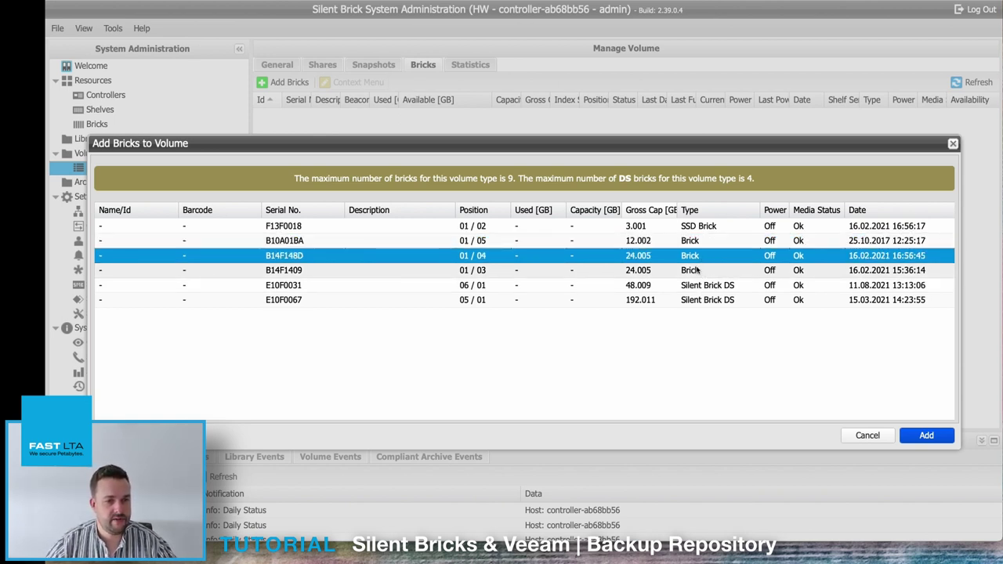
pyautogui.keyDown('ctrl'); pyautogui.click(697, 270); pyautogui.keyUp('ctrl')
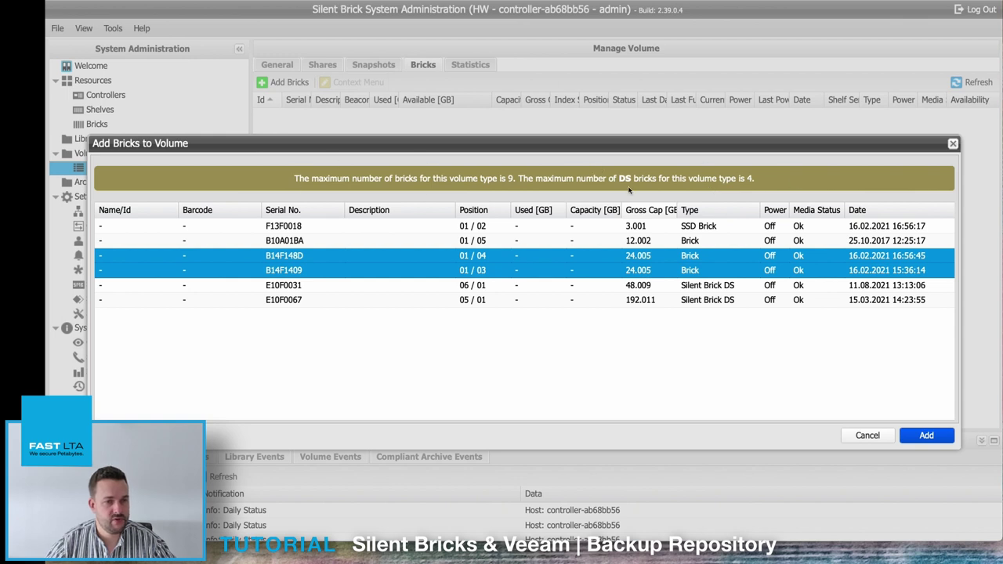
pyautogui.click(928, 438)
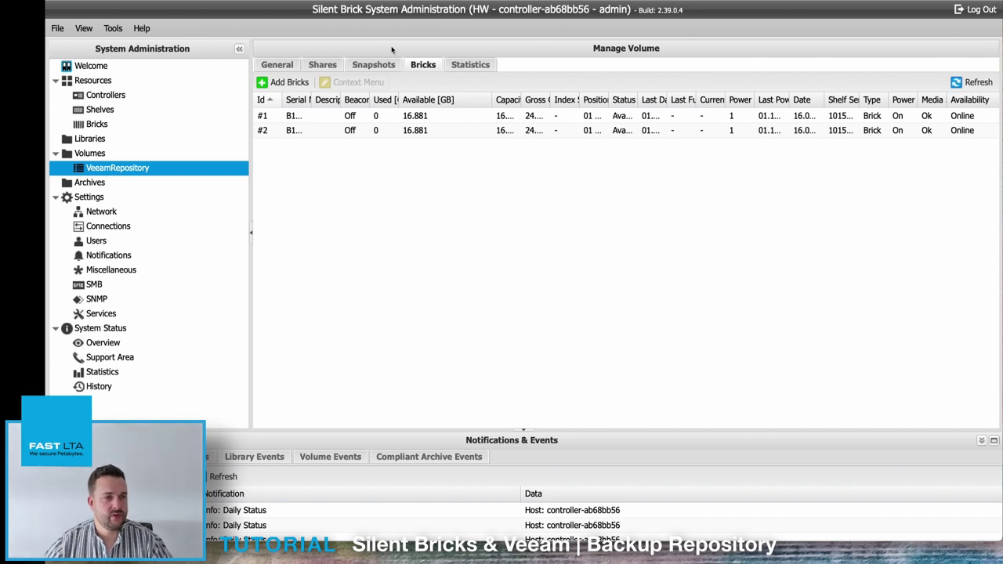
# - Add a public SMB share VeeamRepository to the volume with NTFS ACL support turned off
pyautogui.click(322, 69)
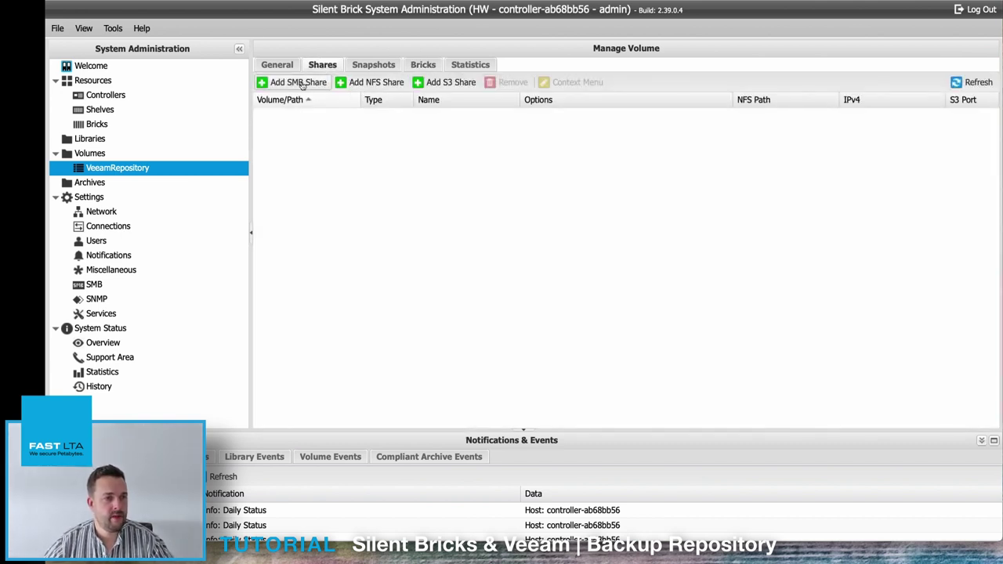
pyautogui.click(300, 83)
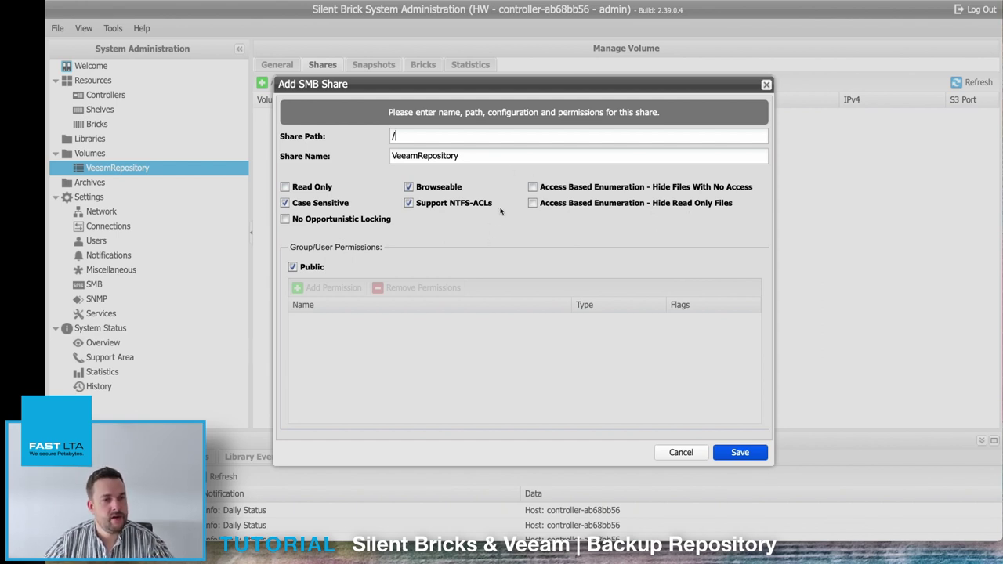
pyautogui.moveTo(415, 203); pyautogui.dragTo(491, 204)
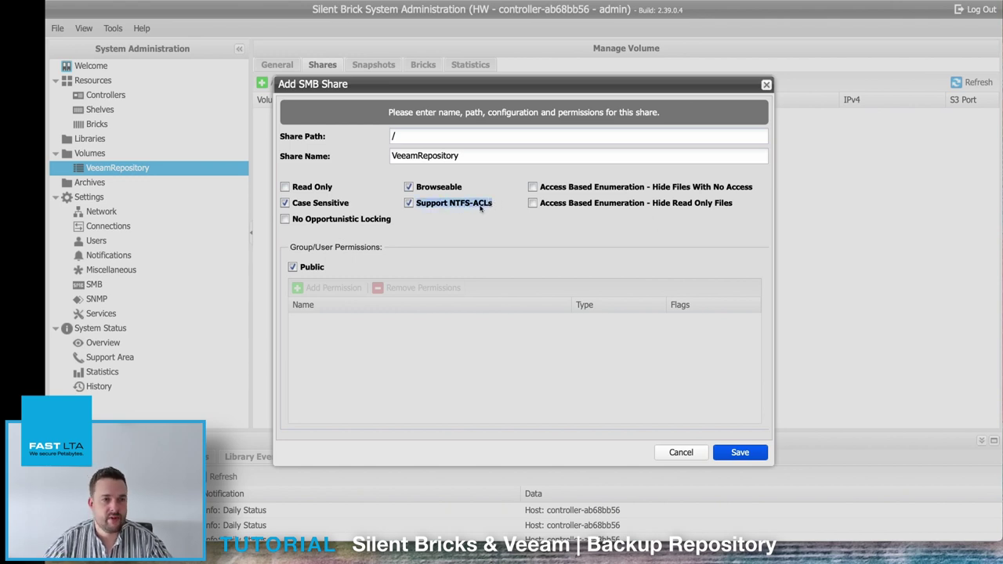
pyautogui.click(409, 203)
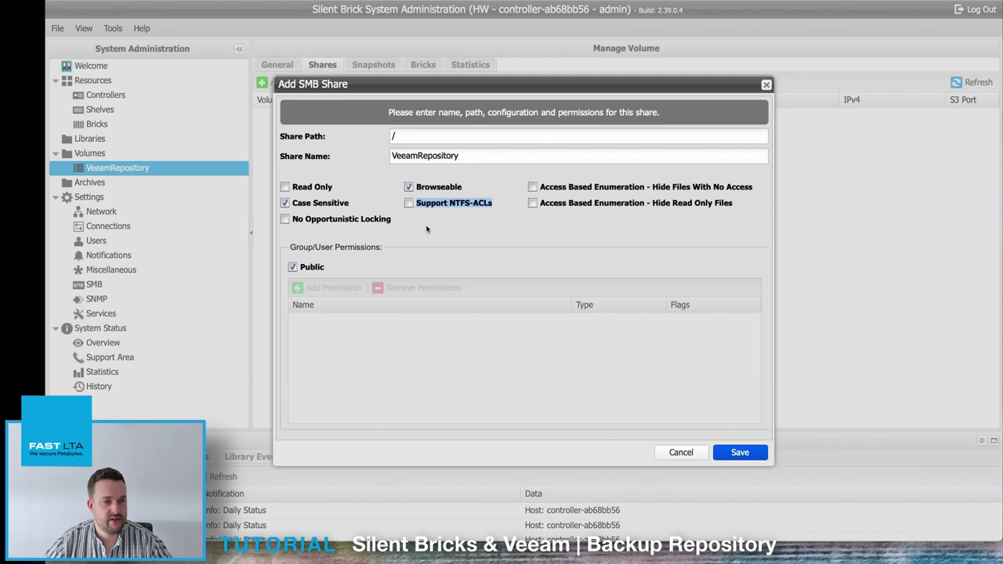
pyautogui.click(429, 231)
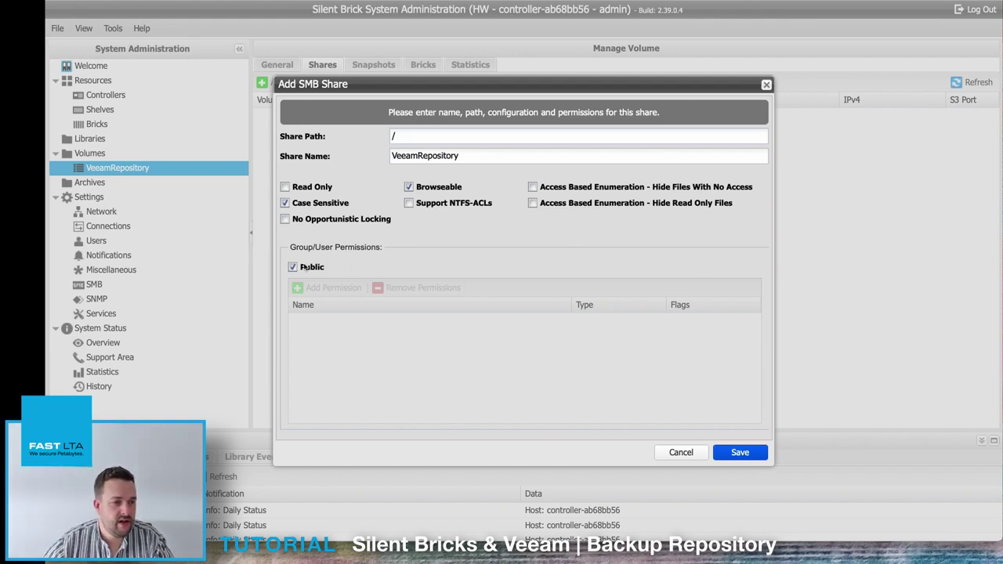
pyautogui.click(306, 267)
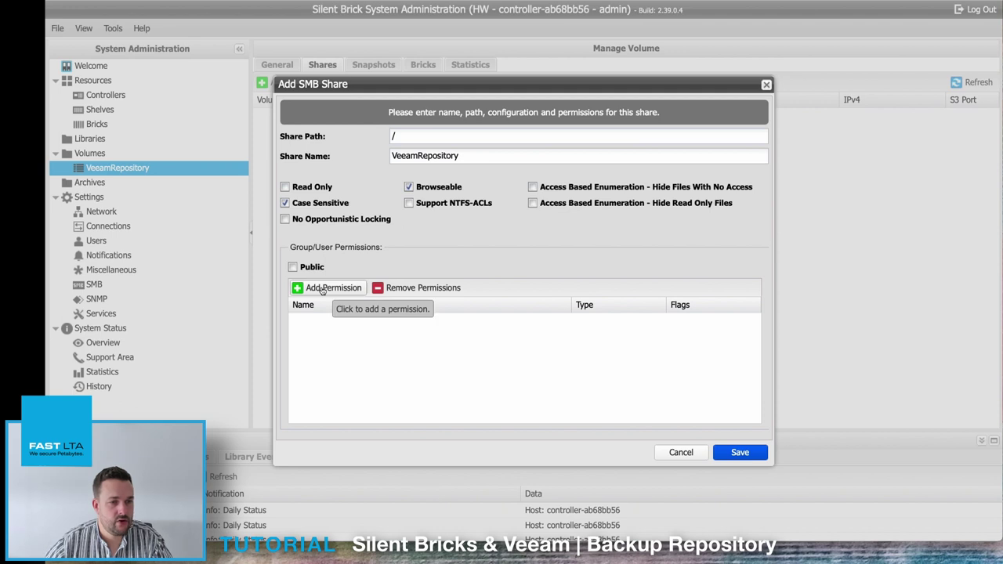
pyautogui.click(322, 289)
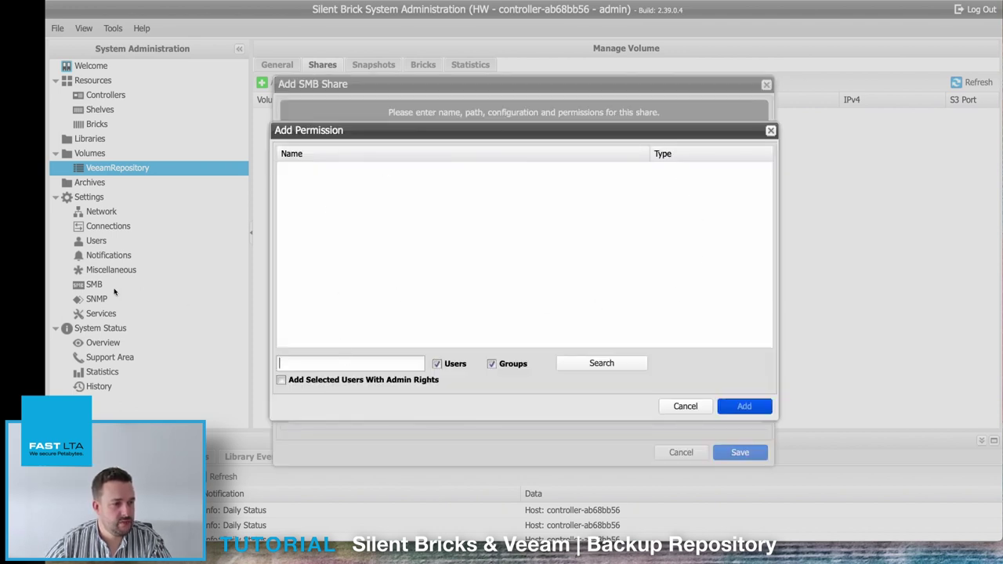
pyautogui.click(675, 408)
pyautogui.click(294, 267)
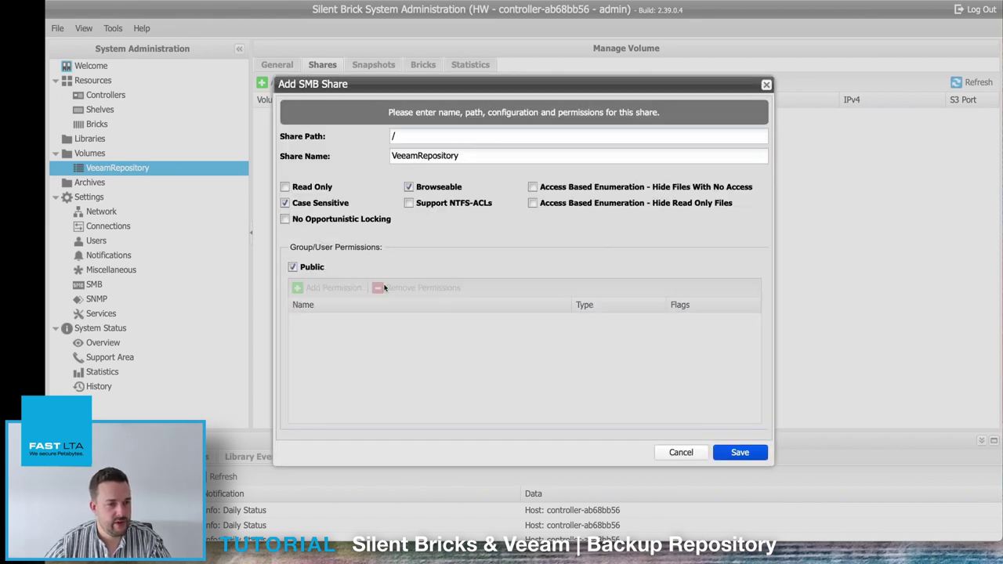
pyautogui.click(741, 455)
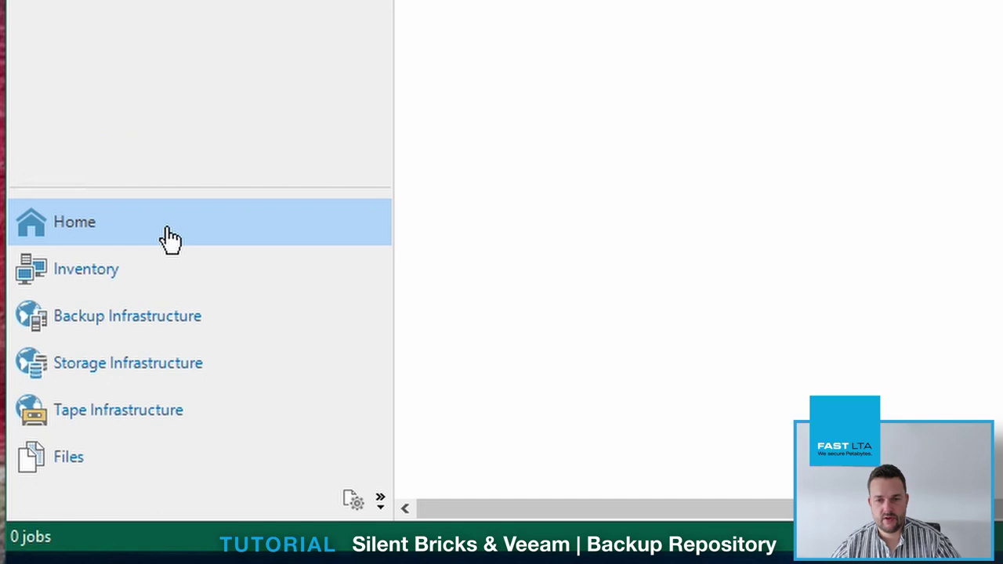
# - Start adding a Network attached storage repository under Backup Infrastructure's Backup Repositories
pyautogui.click(123, 319)
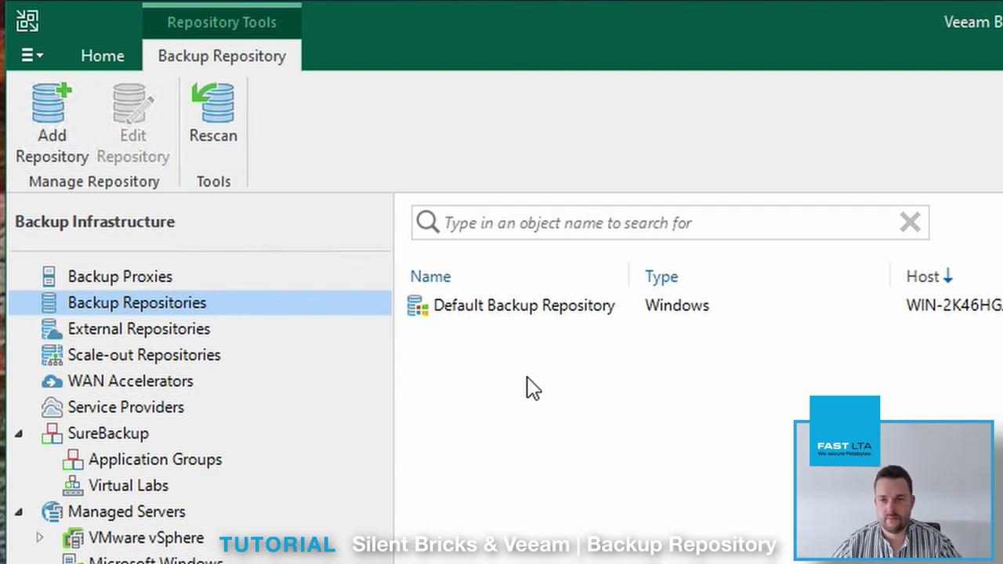
pyautogui.rightClick(478, 406)
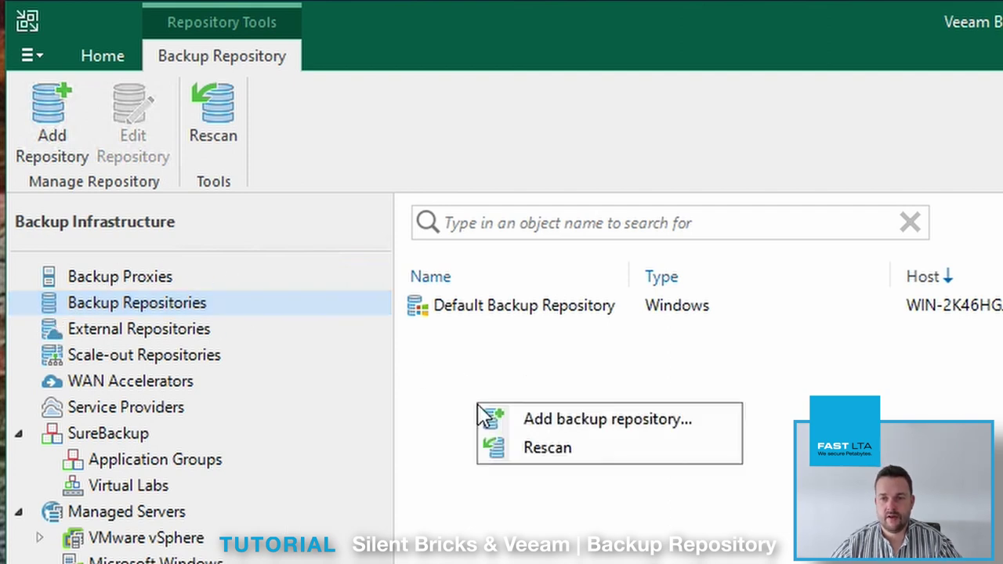
pyautogui.click(541, 423)
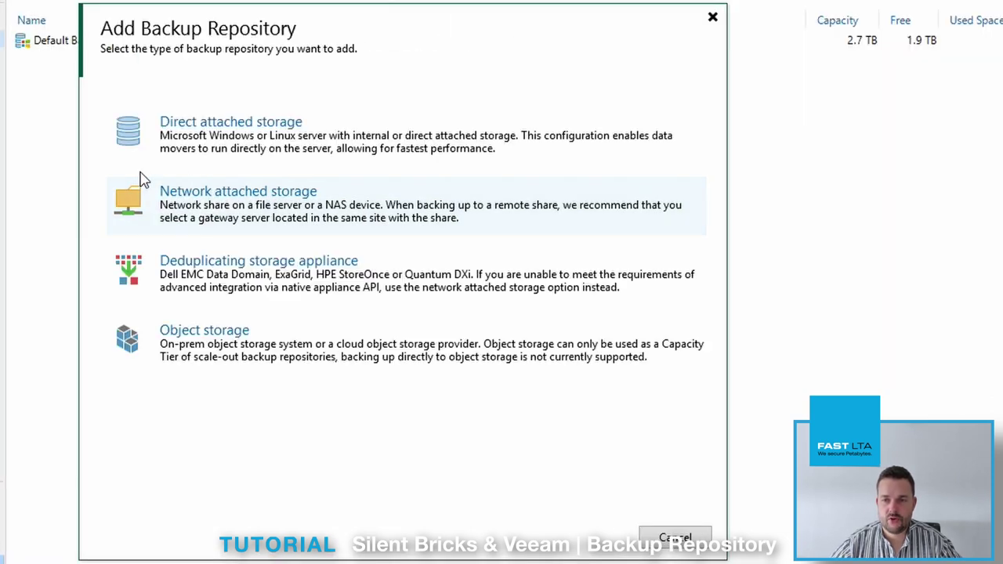
pyautogui.click(275, 212)
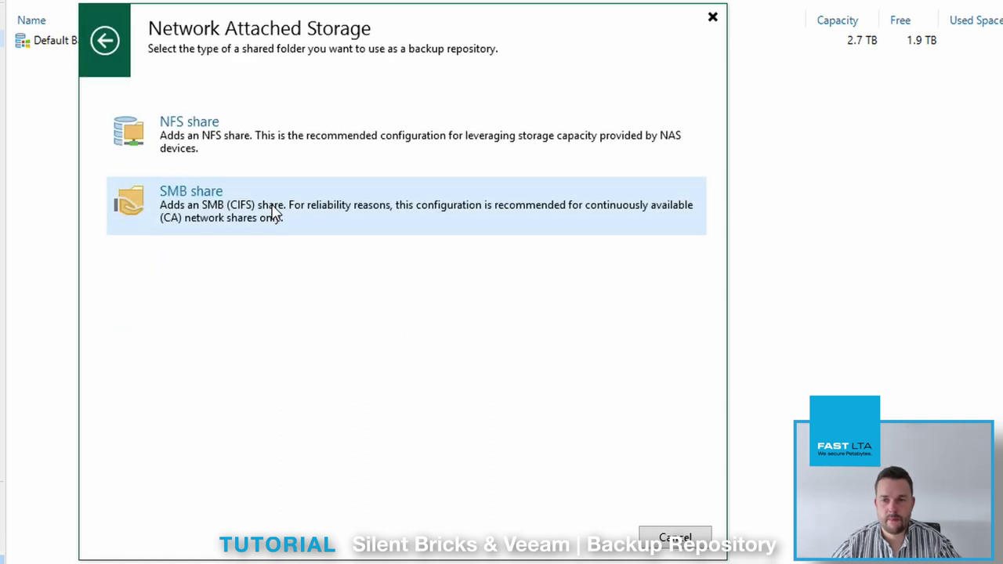
# - Choose SMB share and name the new repository SilentBrickVolume
pyautogui.click(210, 210)
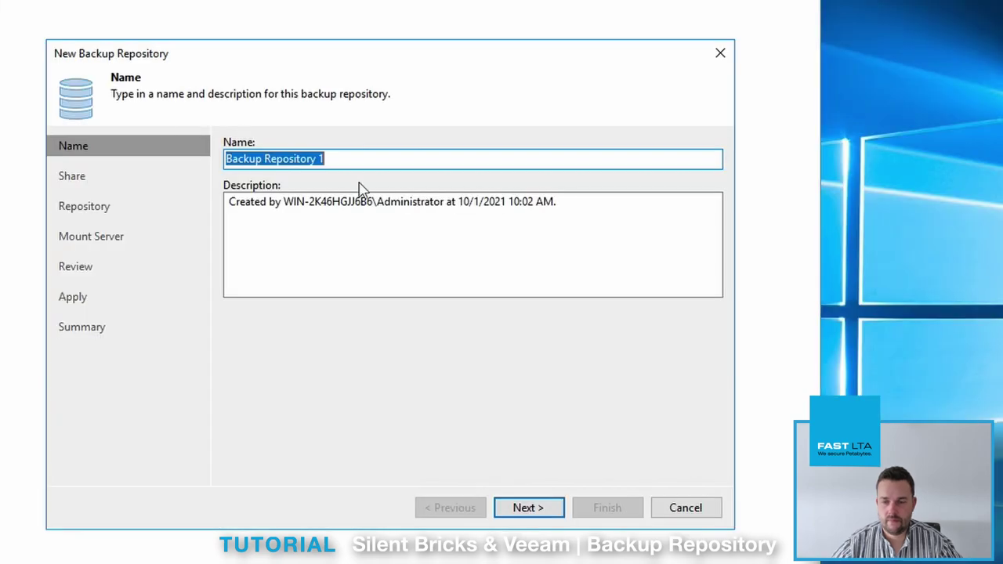
pyautogui.write('SilentBri')
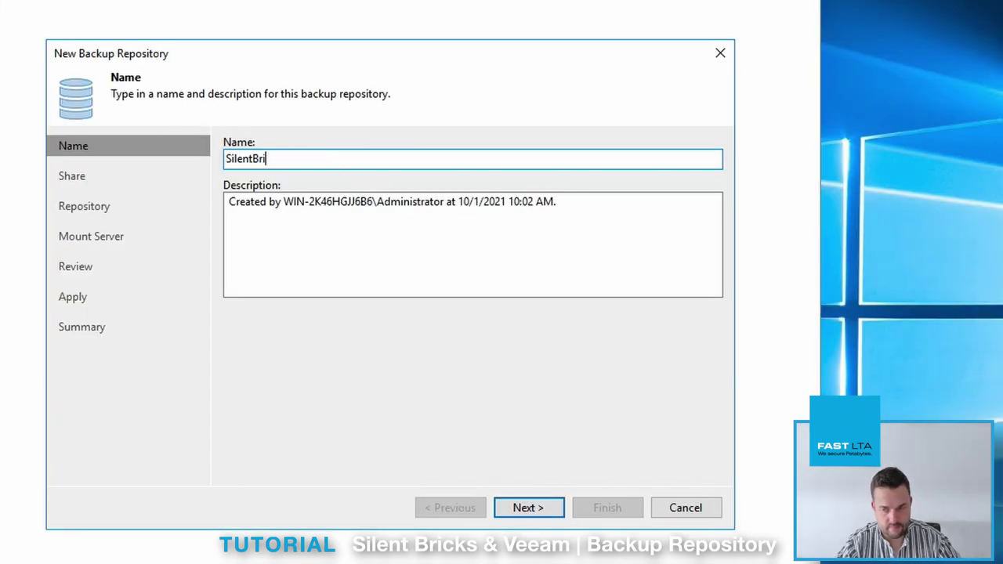
pyautogui.write('ckVolume')
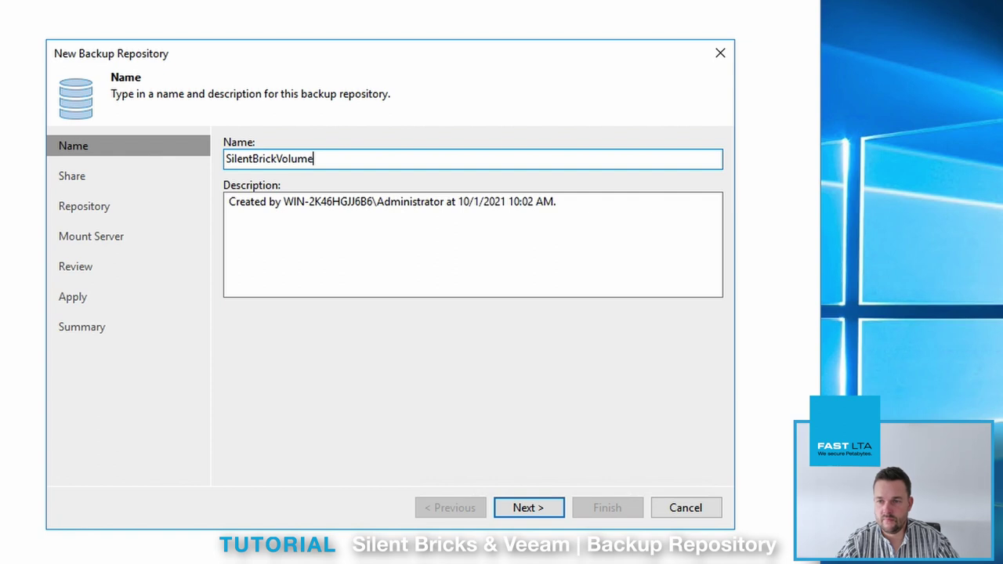
pyautogui.press('Return')
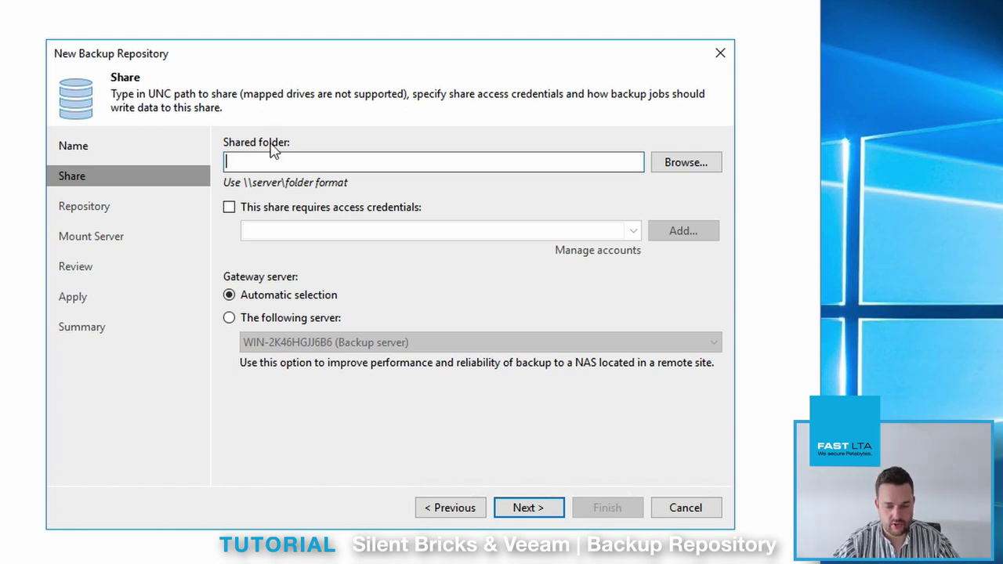
# - Connect the repository to shared folder \\10.0.123.1\VeeamRepository
pyautogui.write('\\\\10.')
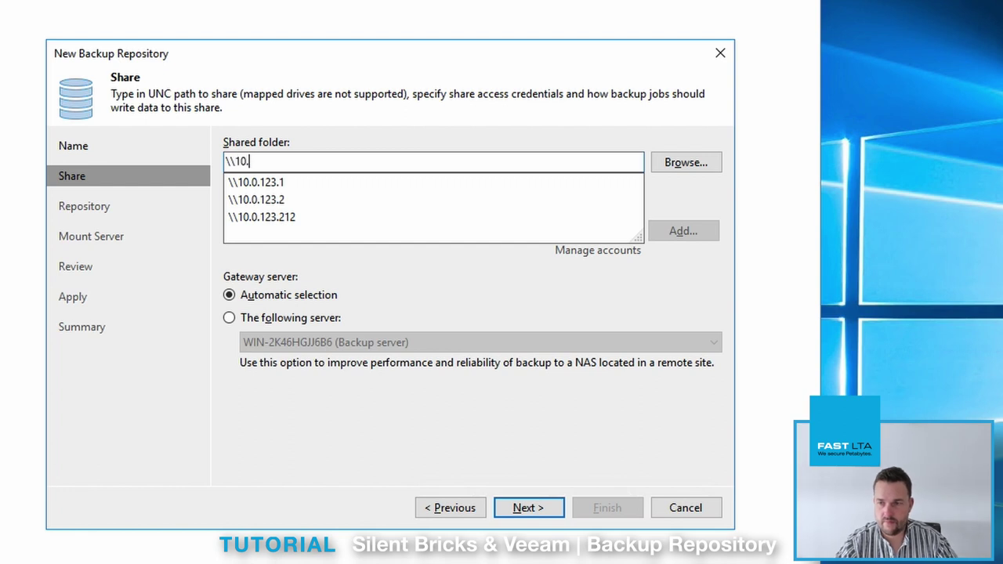
pyautogui.write('0.123.1')
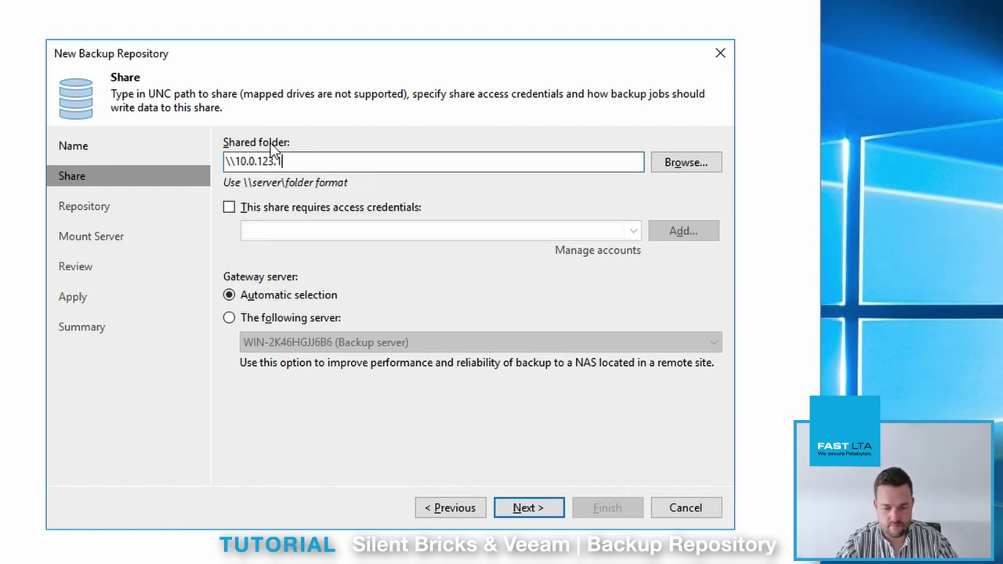
pyautogui.write('\\')
pyautogui.write('Vee')
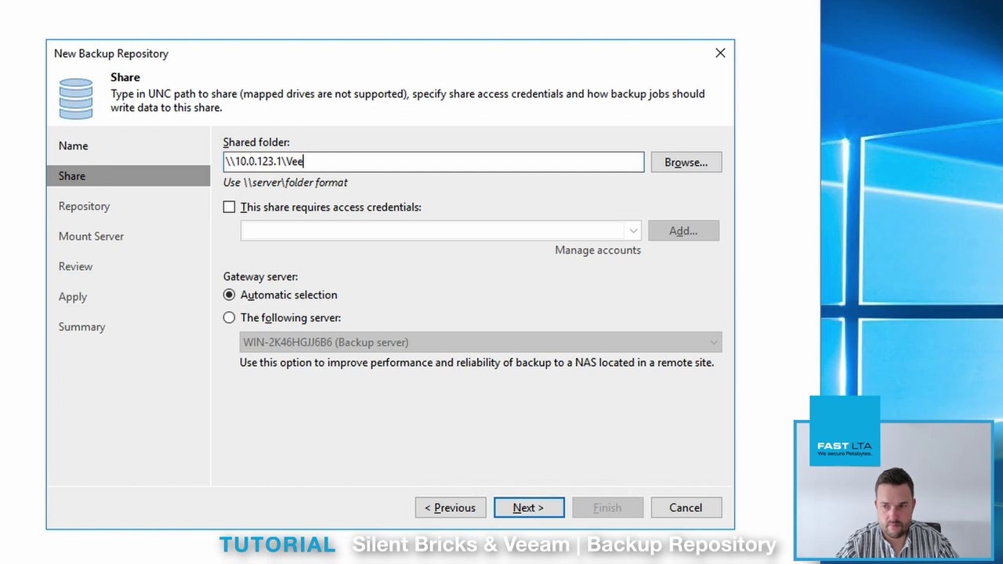
pyautogui.write('amReposito')
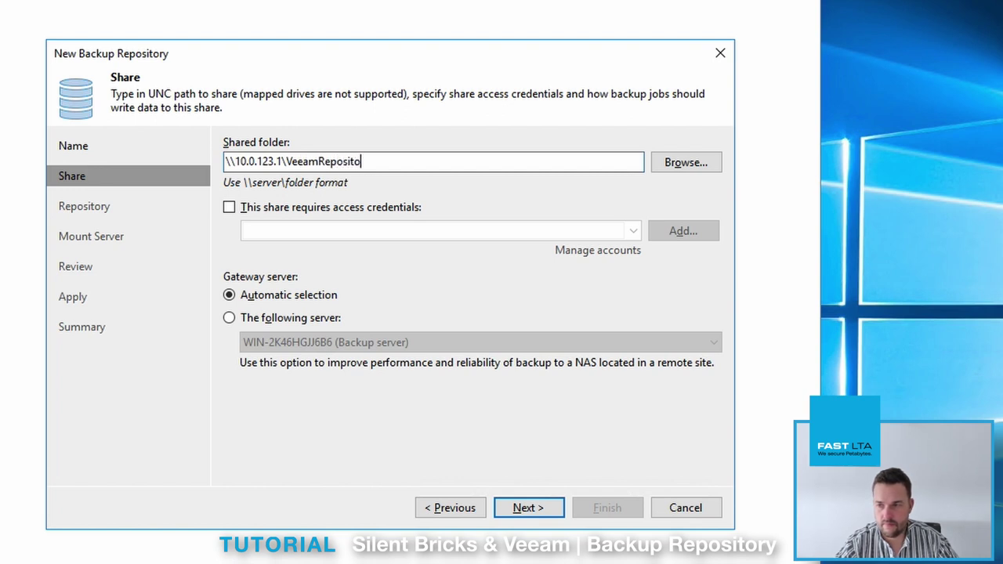
pyautogui.click(531, 507)
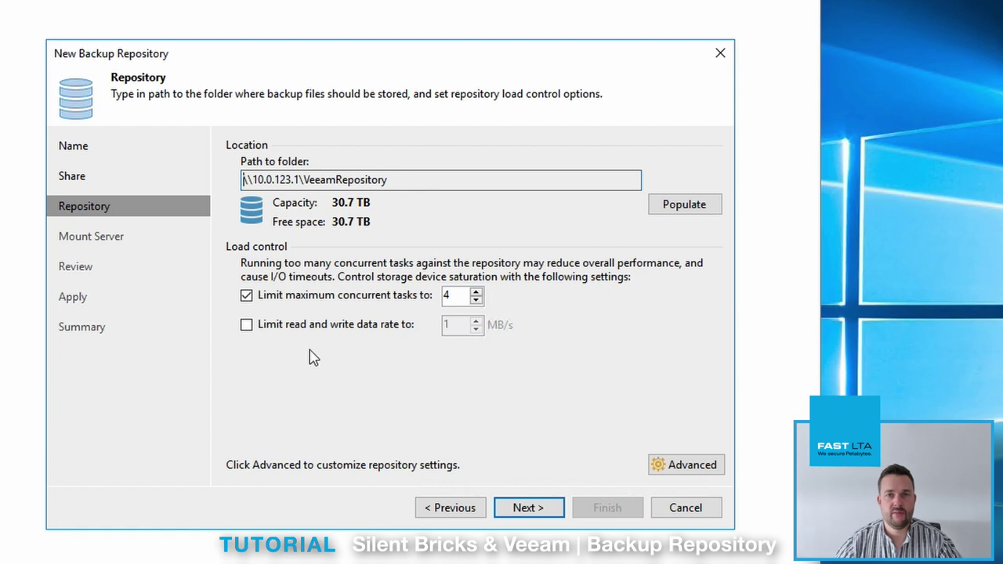
# - Enable per-machine backup files in the repository's storage compatibility settings
pyautogui.click(679, 465)
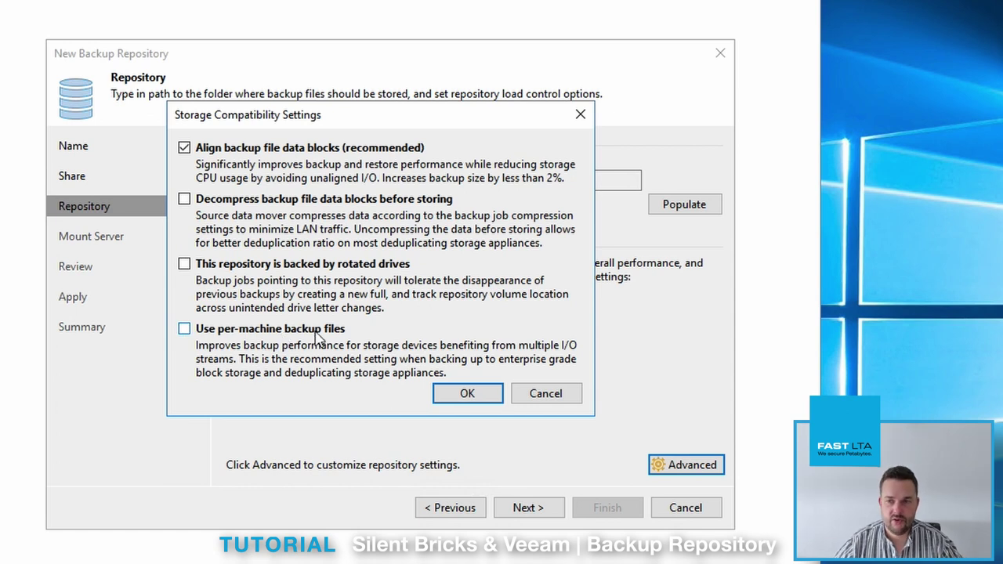
pyautogui.click(317, 335)
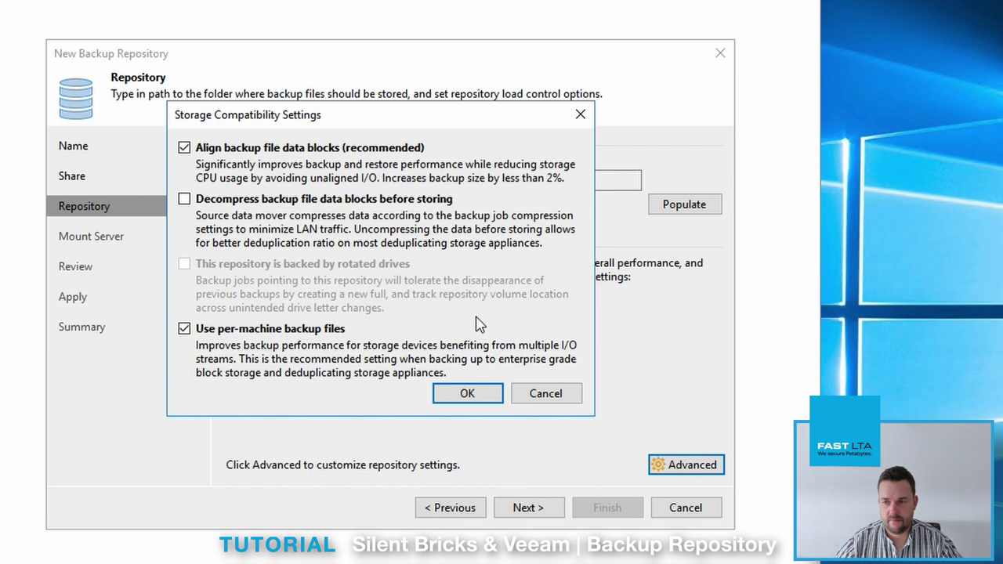
# - Accept the mount server and review pages, apply, and finish the SilentBrickVolume repository
pyautogui.click(467, 396)
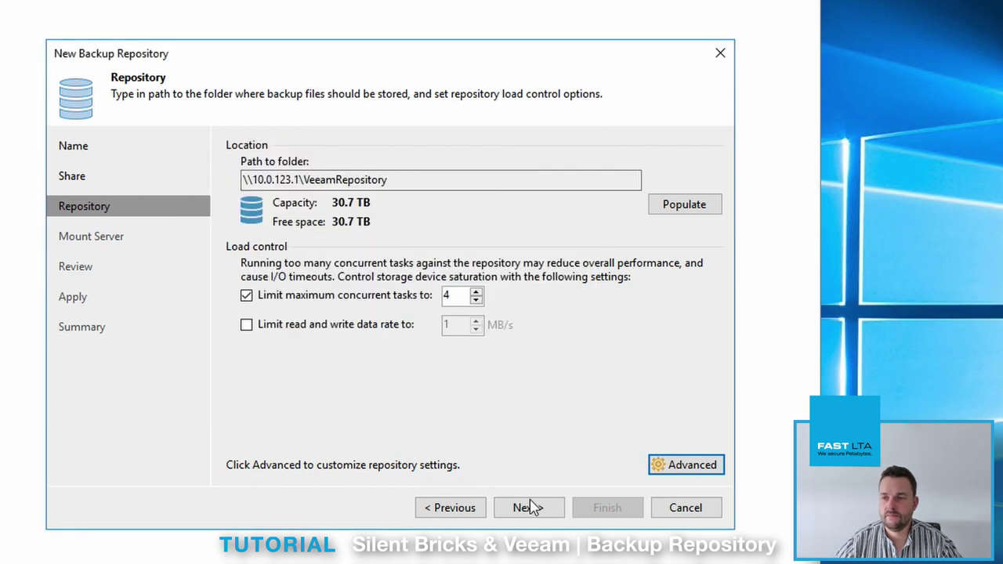
pyautogui.click(528, 508)
pyautogui.click(532, 509)
pyautogui.click(534, 509)
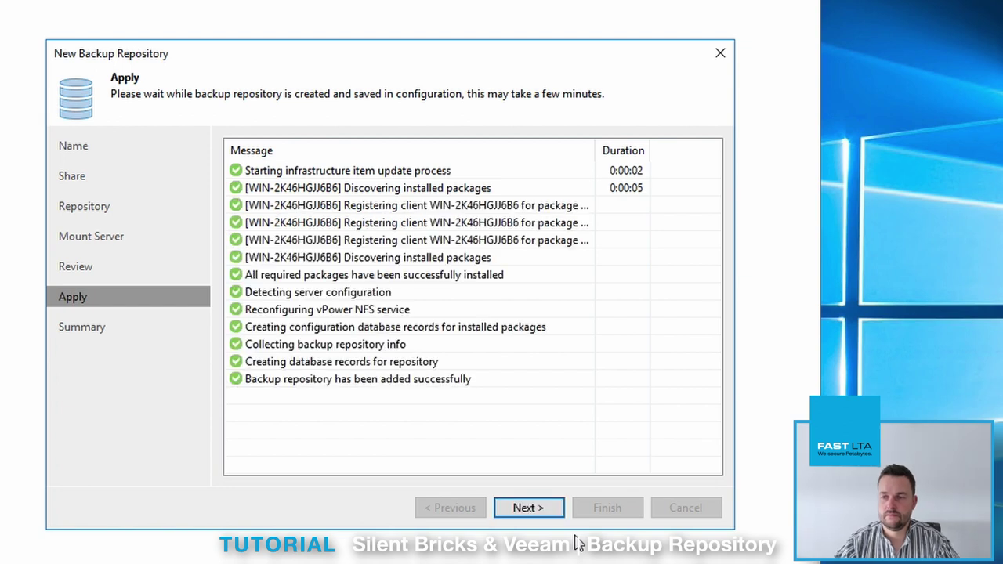
pyautogui.click(528, 510)
pyautogui.click(612, 511)
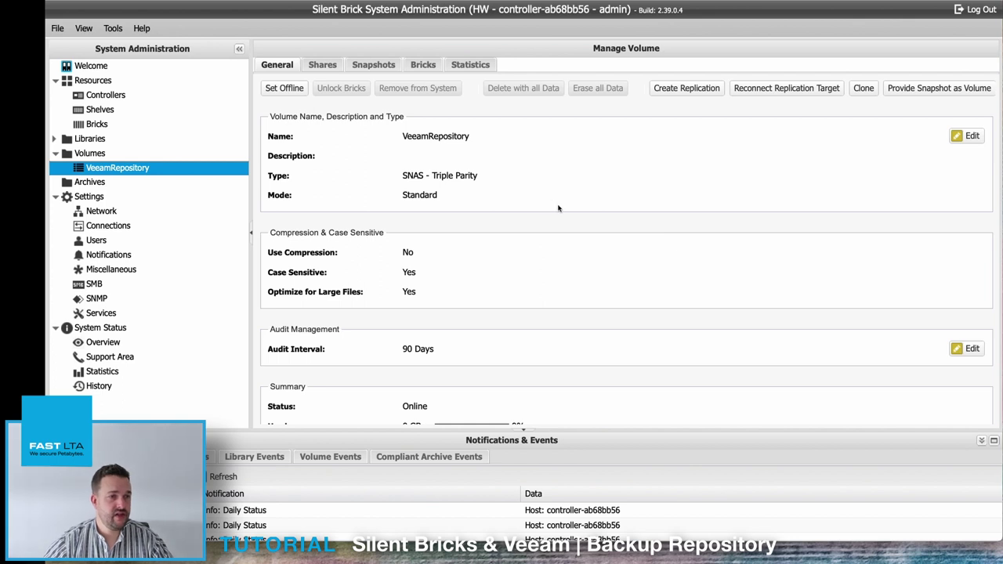
# - Turn on VeeamRepository continuous snapshots with a 4-hour interval and 30-day lifetime, and save
pyautogui.click(369, 67)
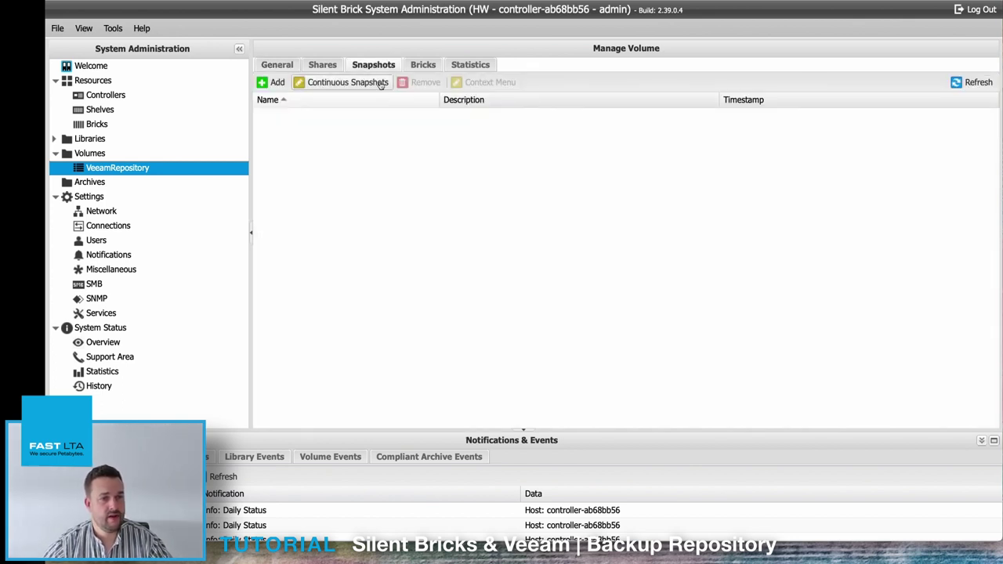
pyautogui.click(380, 83)
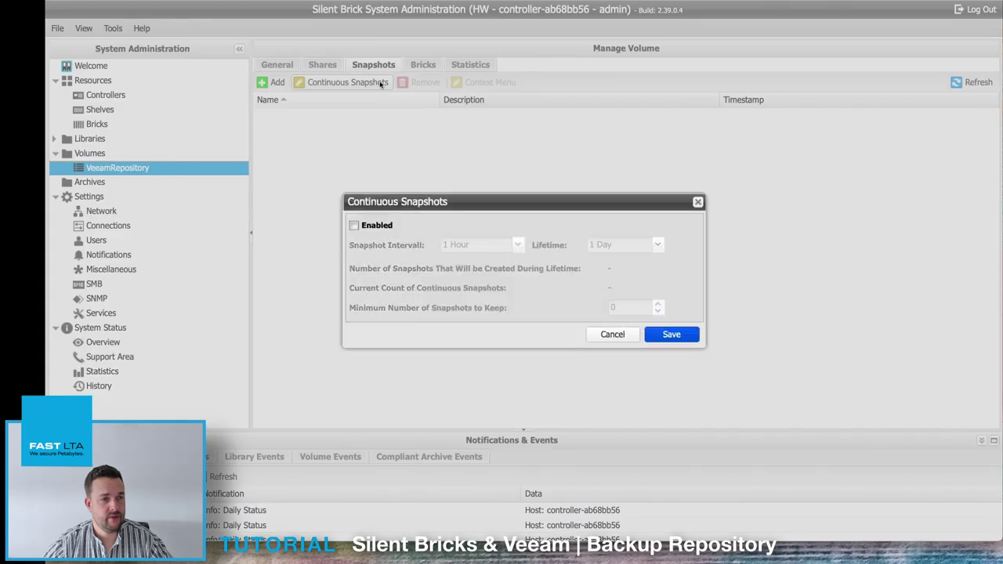
pyautogui.click(373, 227)
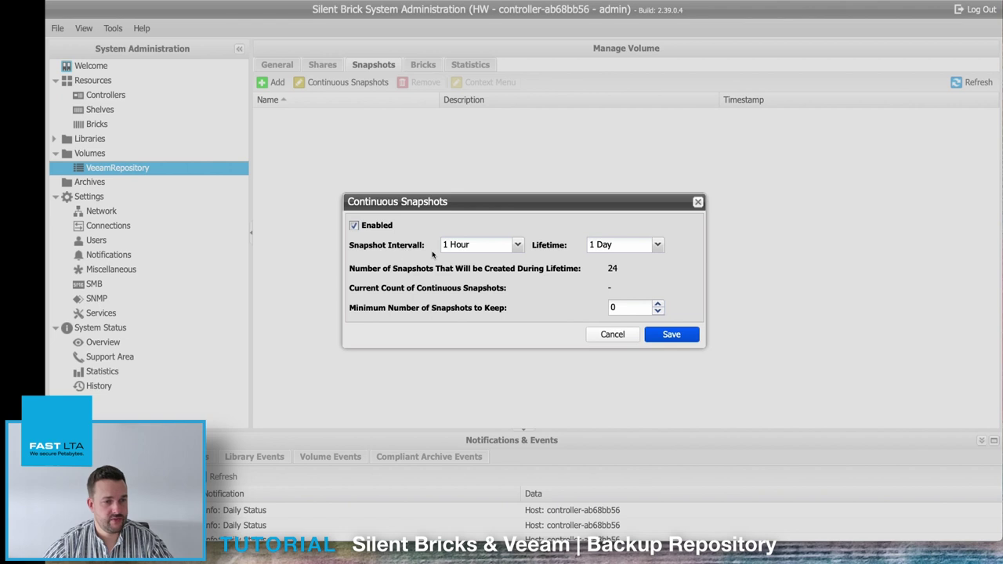
pyautogui.click(518, 246)
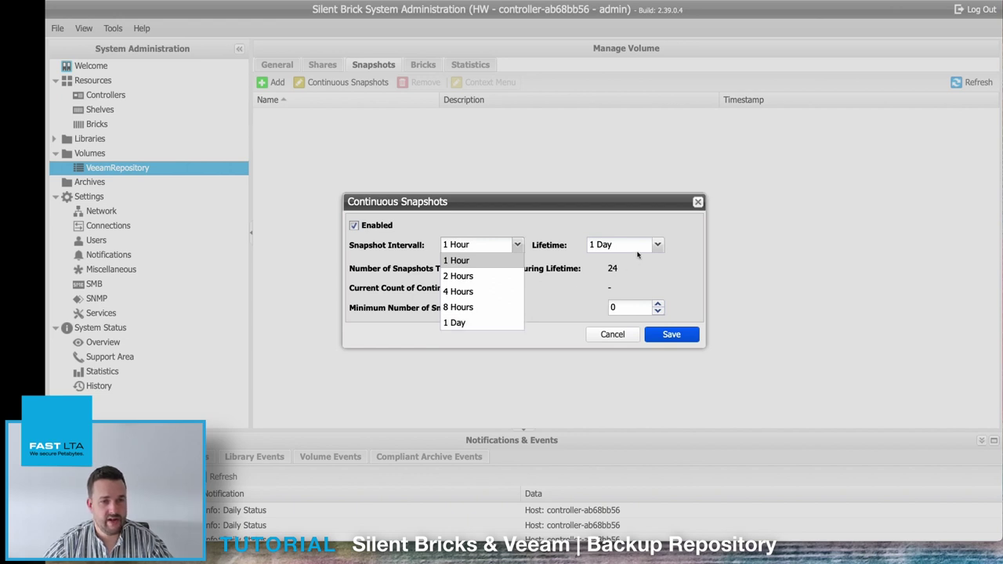
pyautogui.click(656, 245)
pyautogui.scroll(-5, 641, 378)
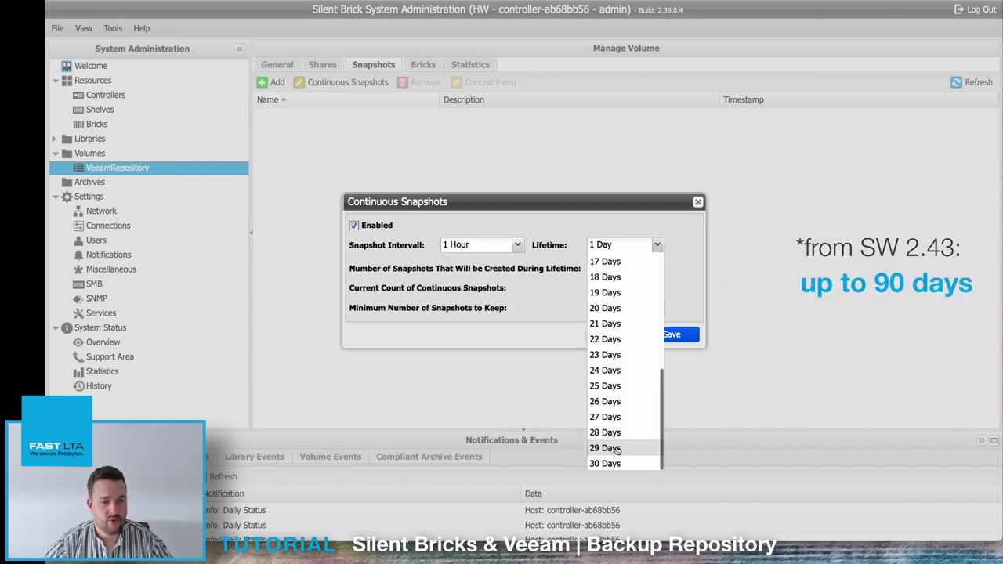
pyautogui.click(608, 463)
pyautogui.click(517, 245)
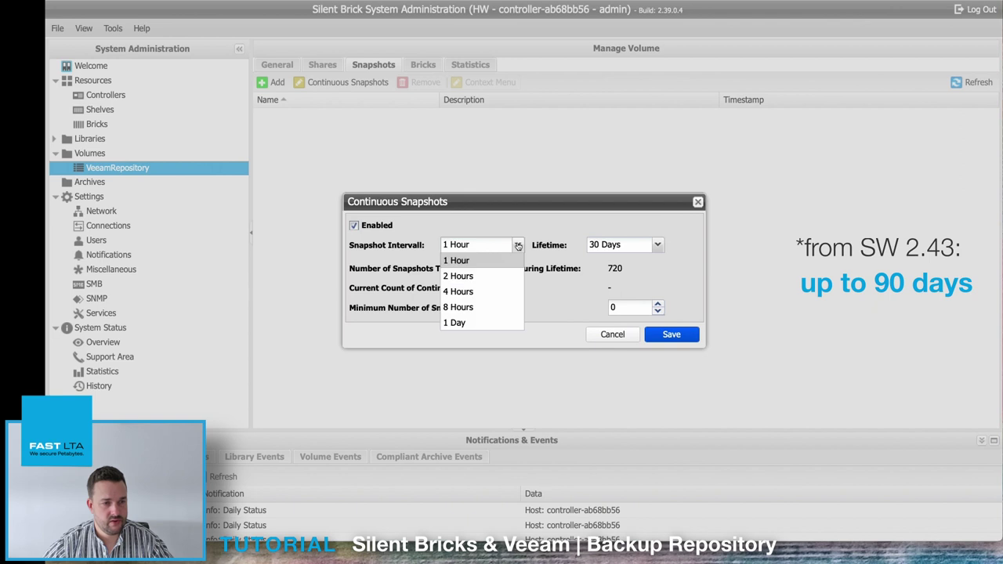
pyautogui.click(462, 292)
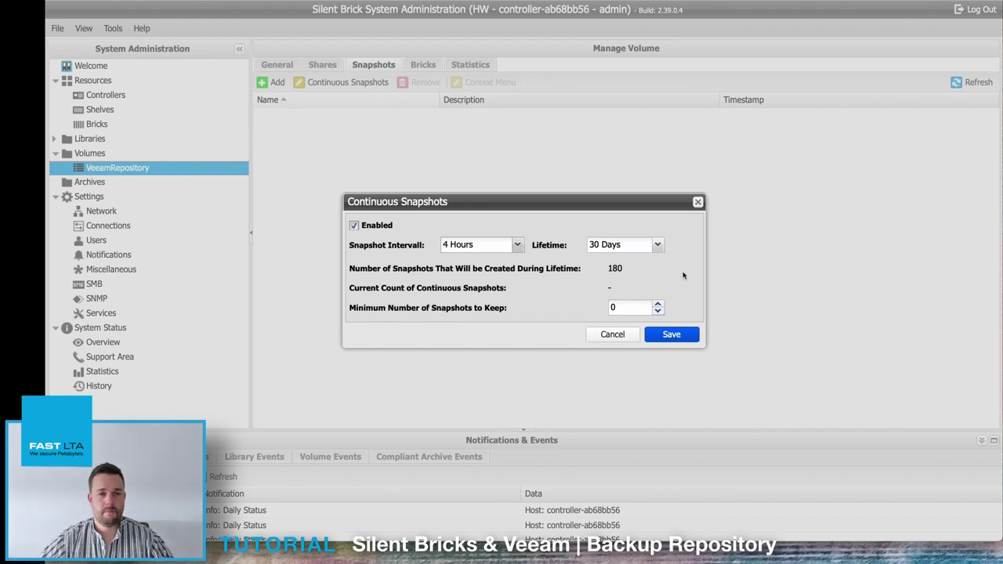
pyautogui.click(686, 340)
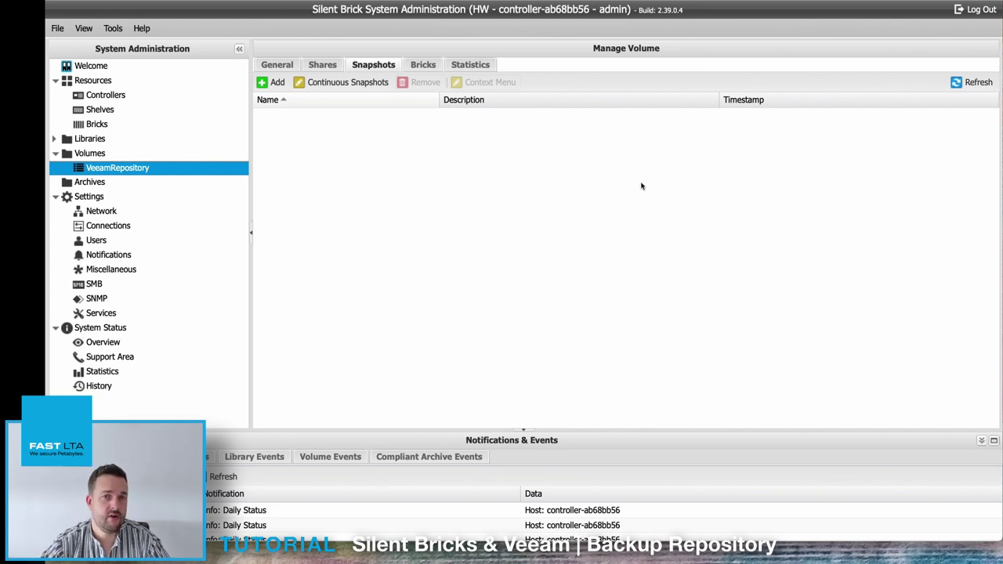
# - Create a manual snapshot of VeeamRepository named 'SecureCurrentState' from the Snapshots tab
pyautogui.click(274, 82)
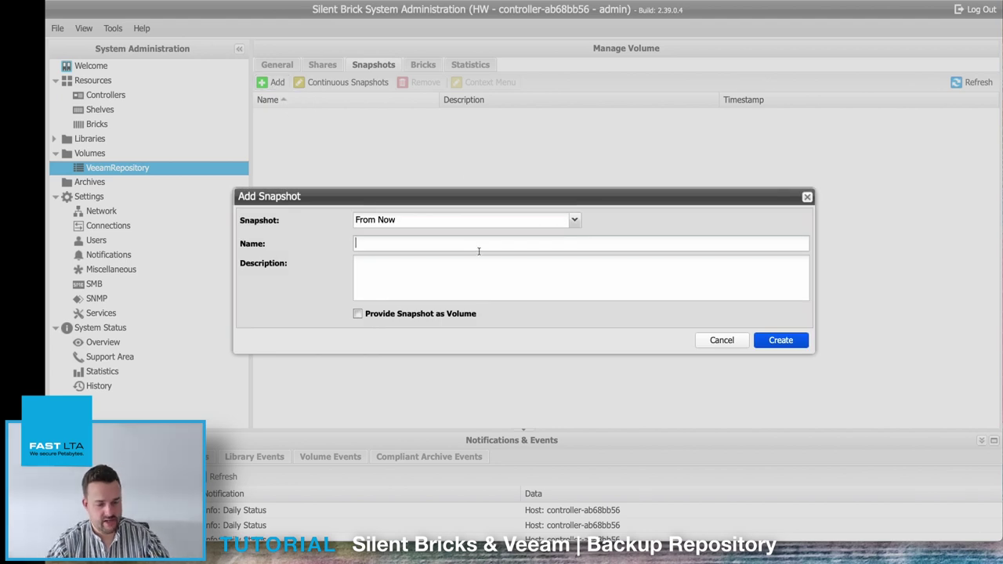
pyautogui.write('SecureCur')
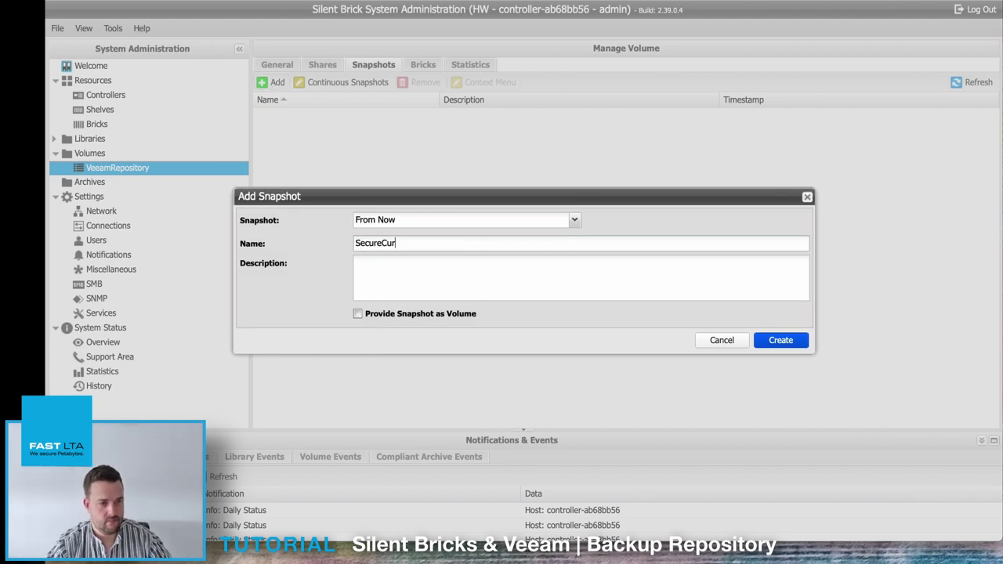
pyautogui.write('rentState')
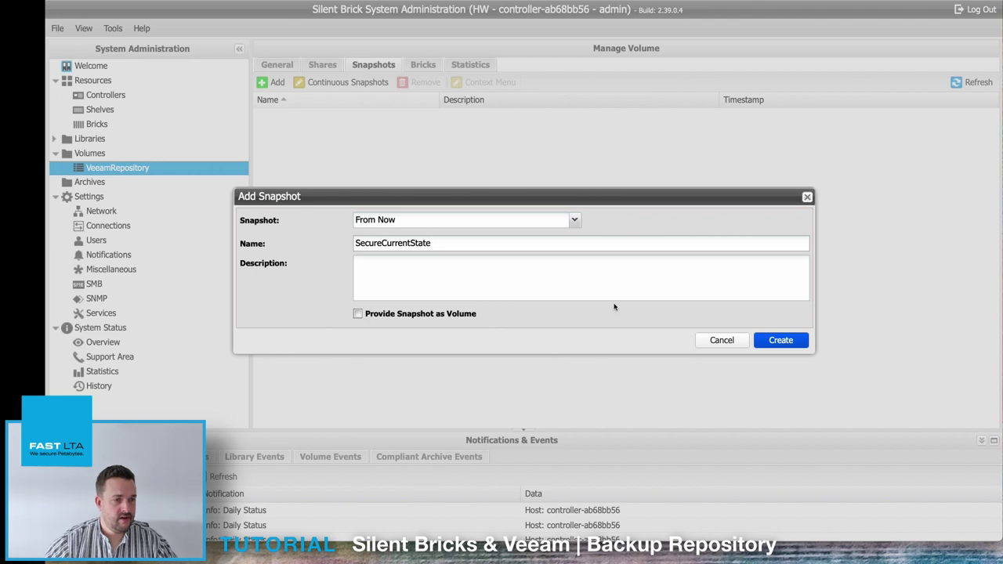
pyautogui.click(779, 340)
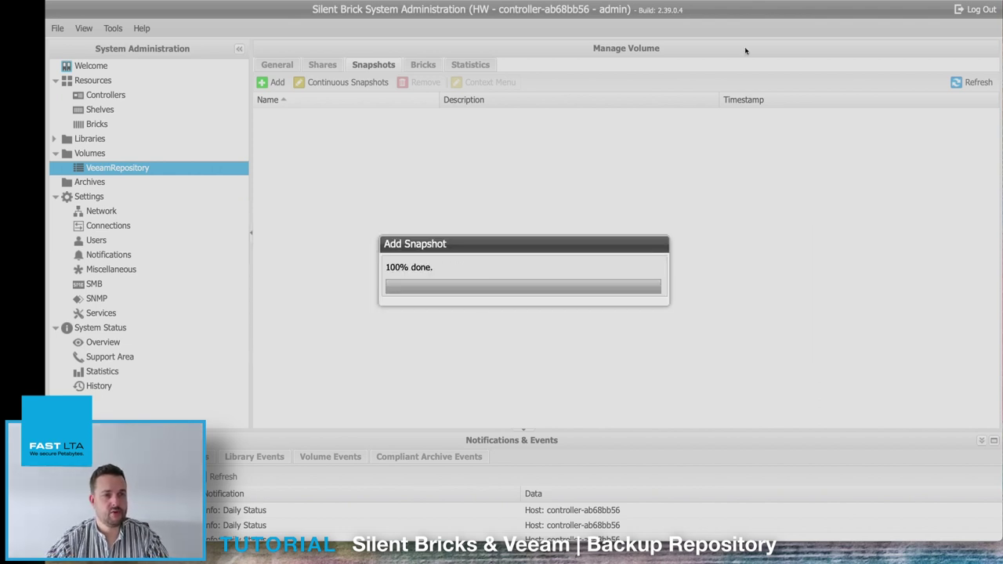